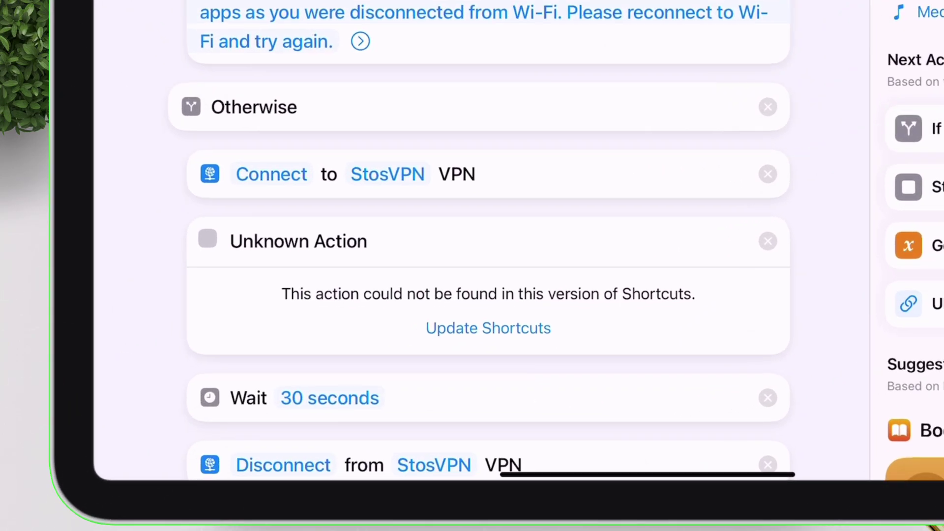
# Delete the Unknown Action and search the actions for 'Refresh'
pyautogui.click(488, 327)
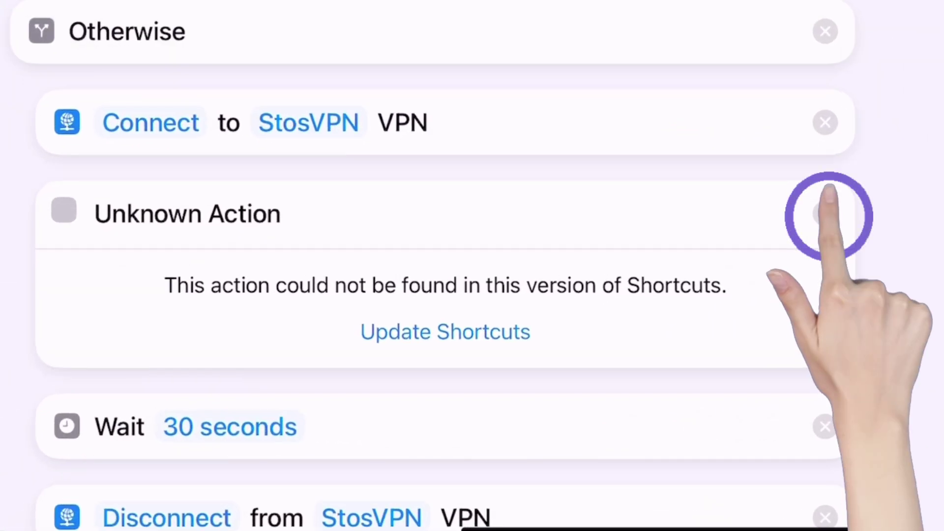
pyautogui.click(825, 214)
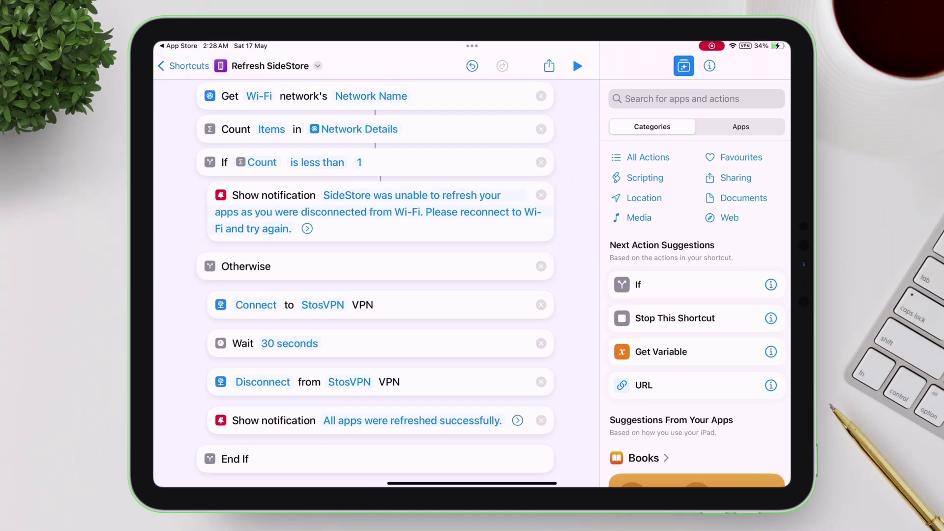
pyautogui.write('Refresh')
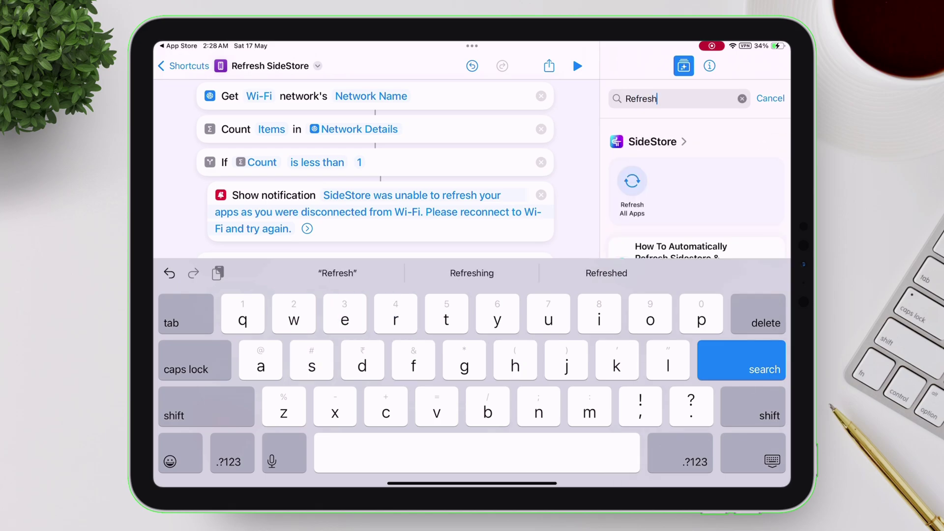
pyautogui.press('Return')
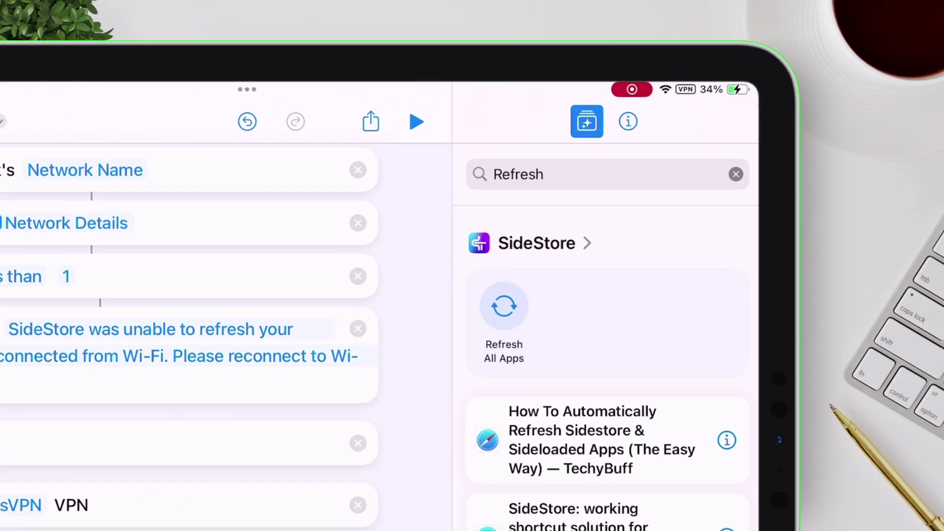
# Append SideStore's Refresh All Apps action to the shortcut and copy it
pyautogui.click(503, 307)
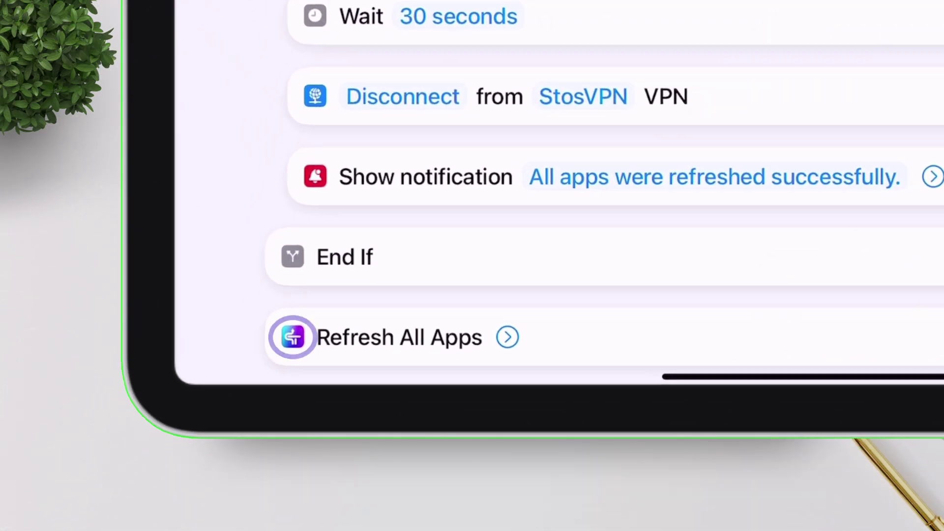
pyautogui.click(293, 337)
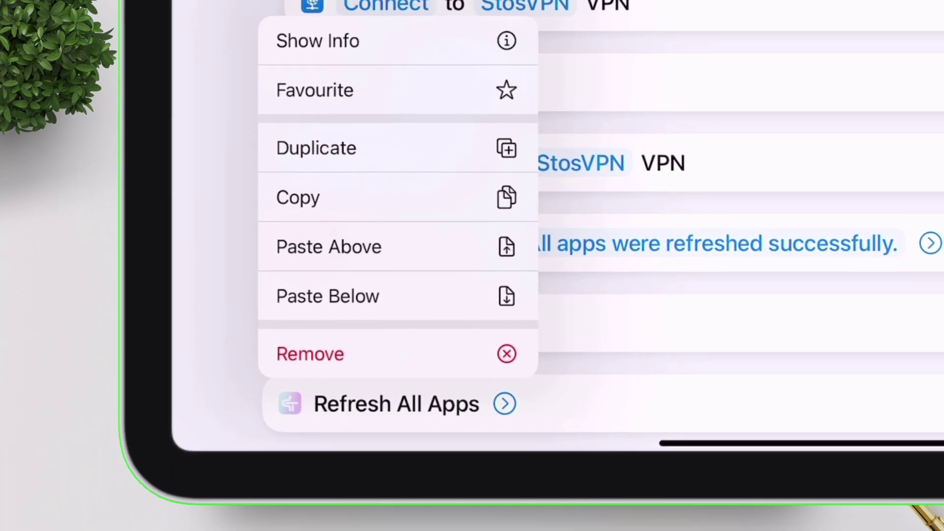
pyautogui.click(380, 137)
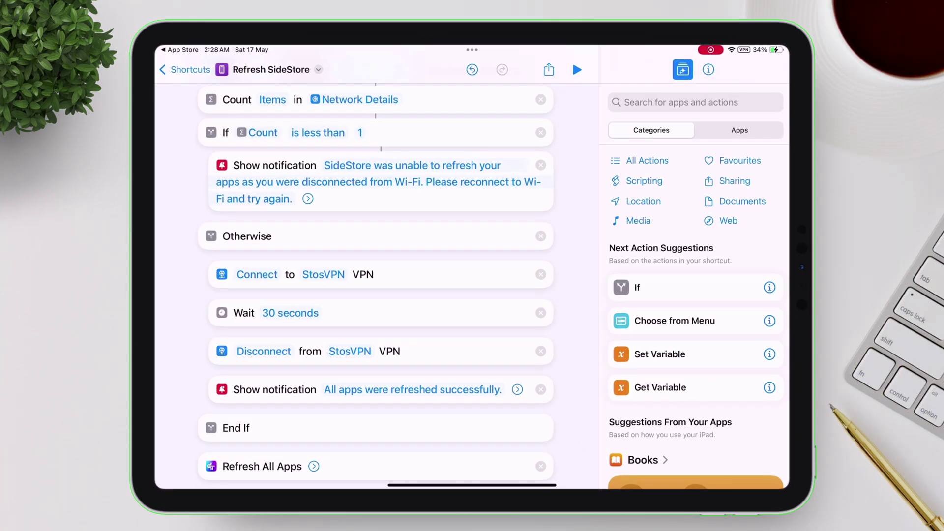
# Delete the trailing Refresh All Apps and paste it below Connect to StosVPN VPN
pyautogui.click(540, 466)
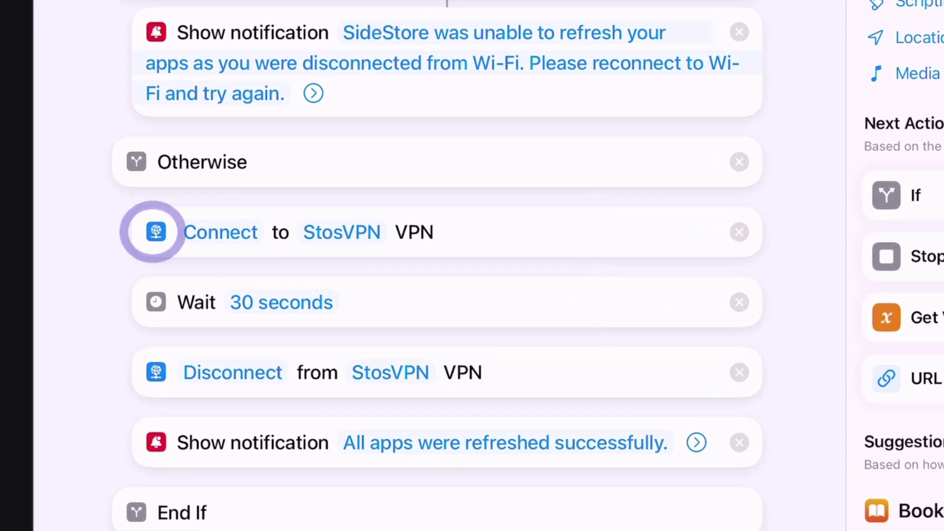
pyautogui.rightClick(155, 231)
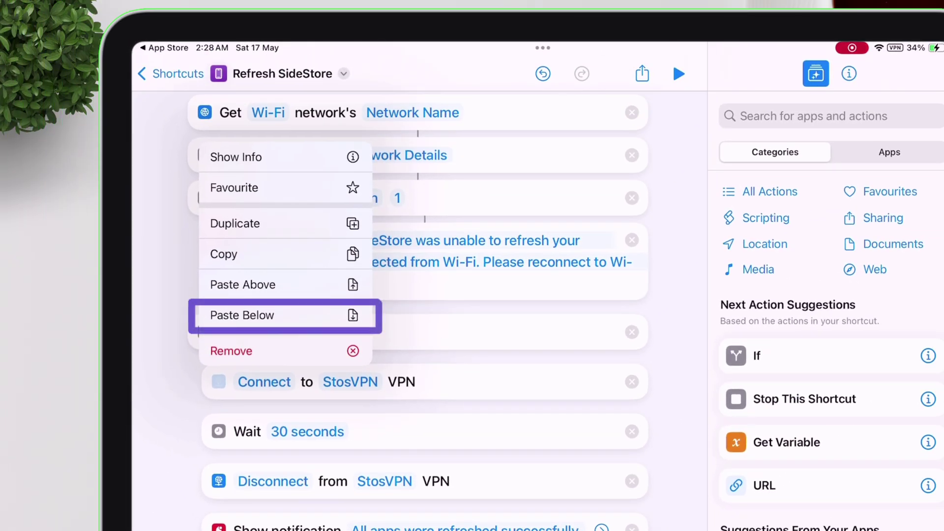
pyautogui.click(317, 315)
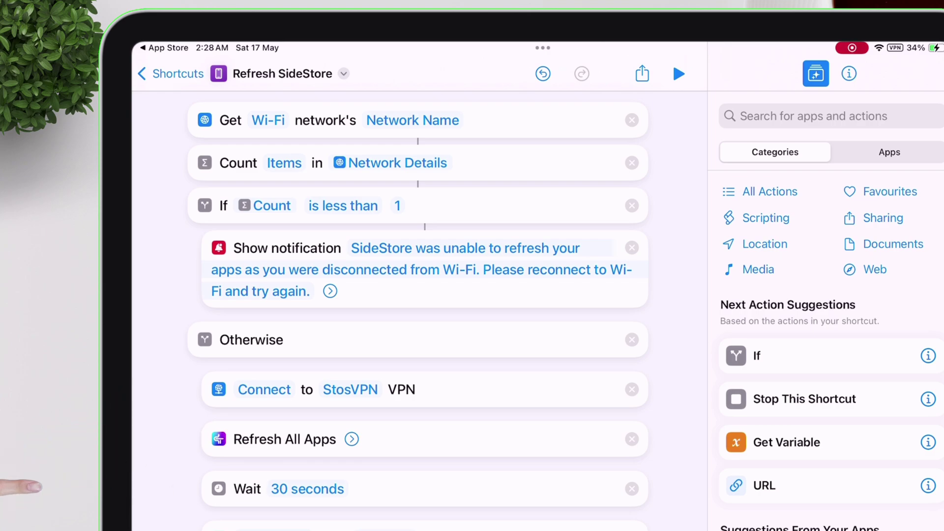
# Expand Refresh All Apps to verify Show When Run is off
pyautogui.click(352, 440)
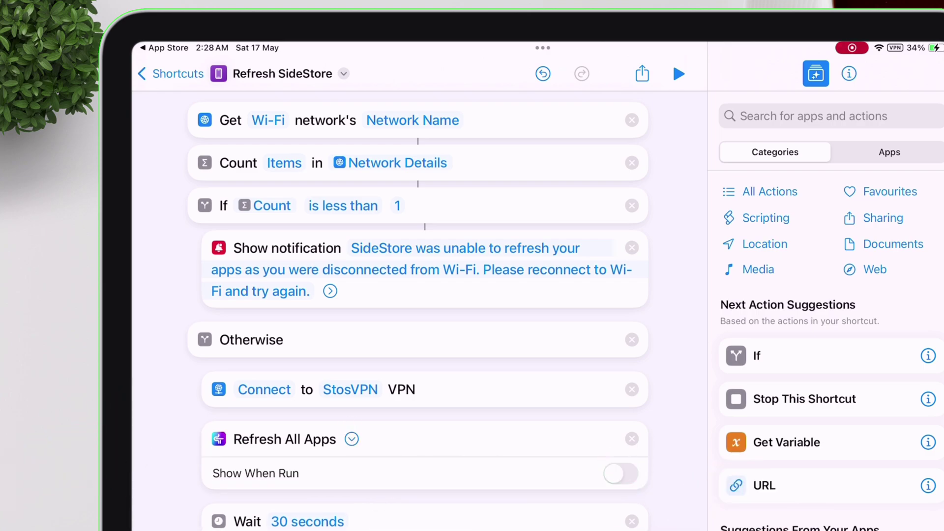